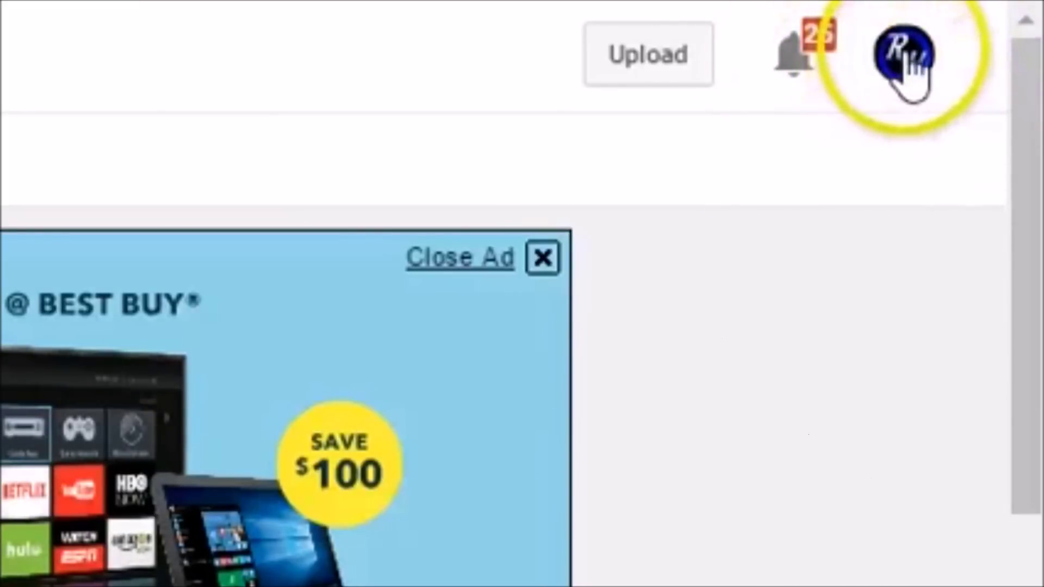
Step: Go from the account avatar menu to Creator Studio's Live Streaming Events page
{"action": "left_click", "coordinate": [903, 52]}
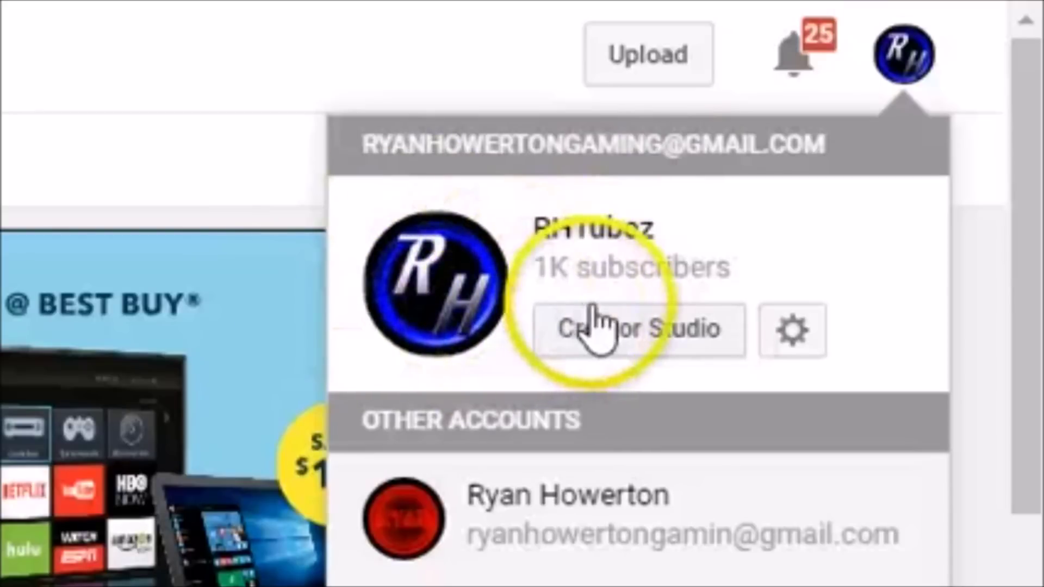
{"action": "left_click", "coordinate": [635, 323]}
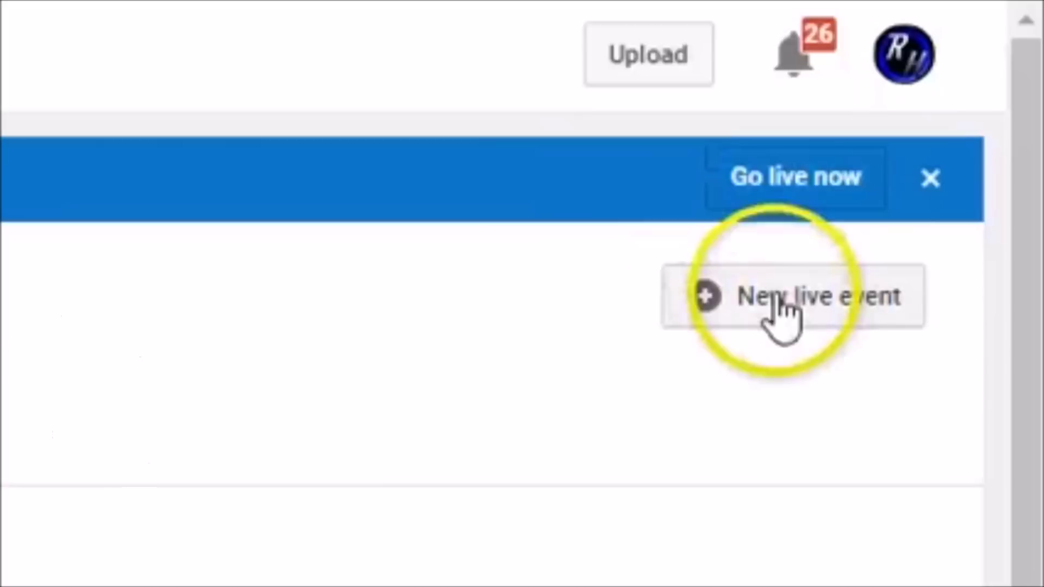
Step: Create a new public live event titled 'TEST STREAM' using quick Hangouts On Air
{"action": "left_click", "coordinate": [987, 112]}
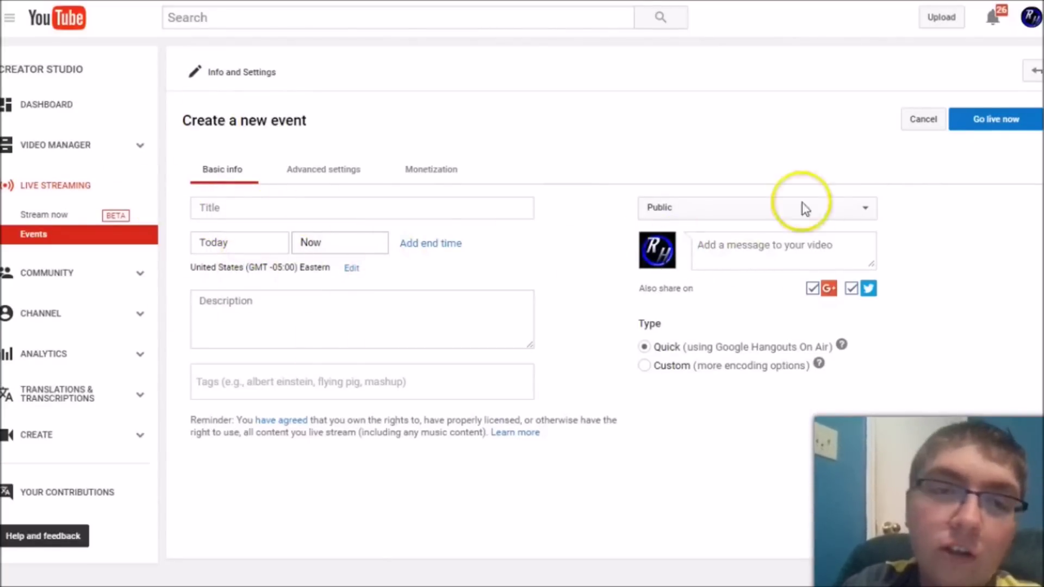
{"action": "left_click", "coordinate": [313, 217]}
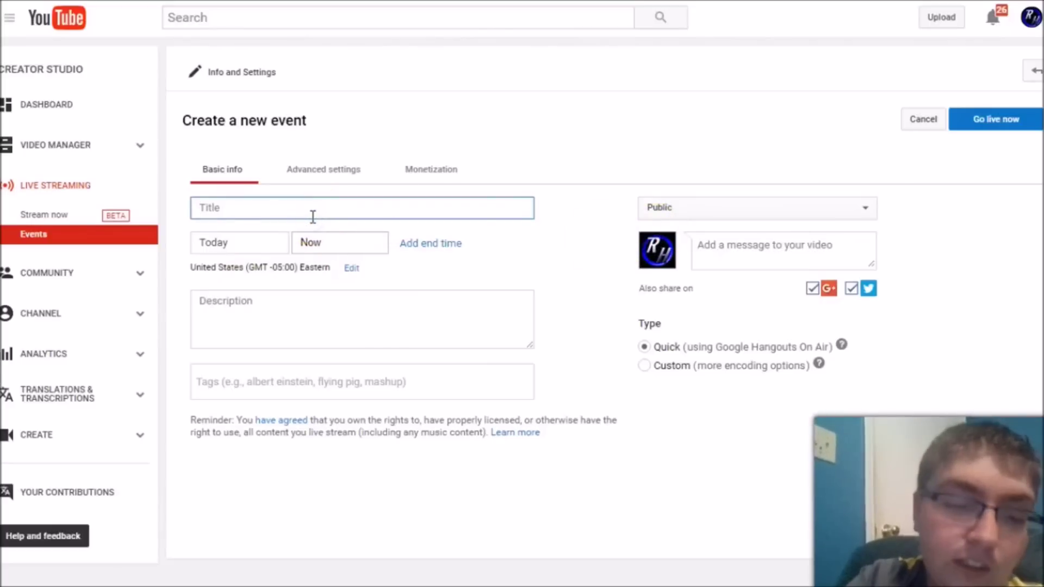
{"action": "type", "text": "T"}
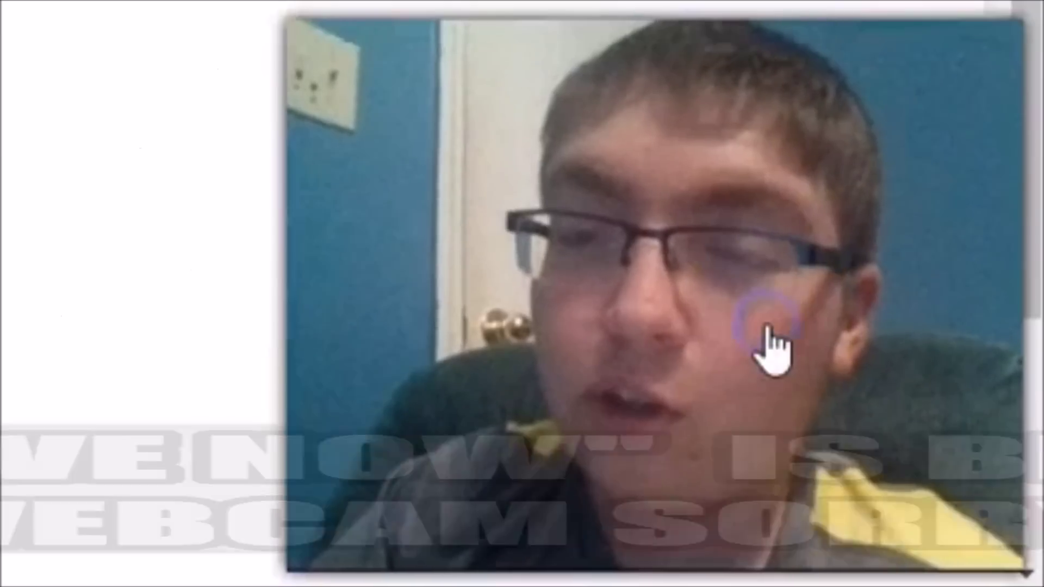
{"action": "left_click", "coordinate": [985, 532]}
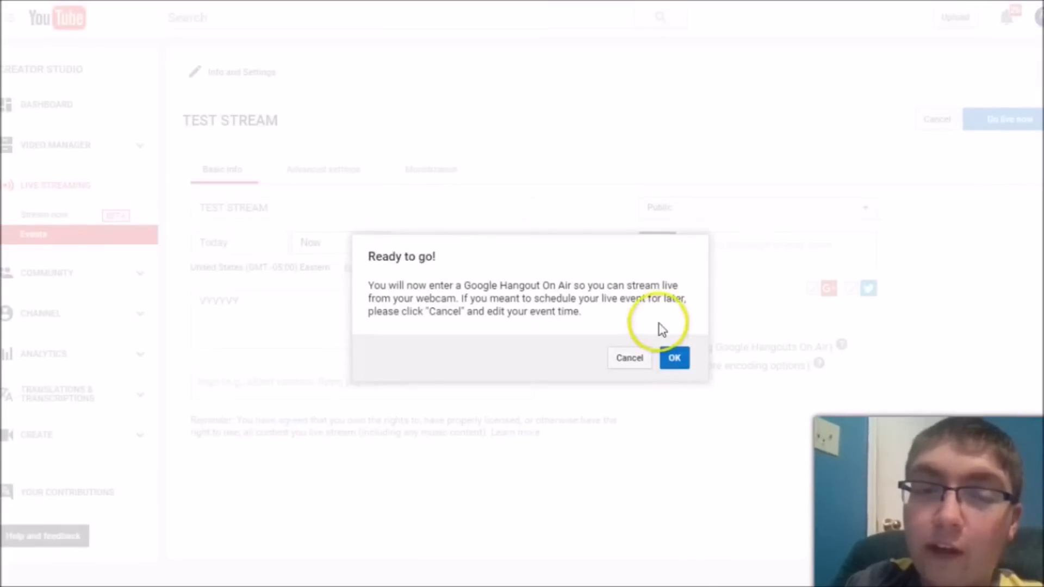
Step: Confirm the Ready to go dialog and close the Group chat panel in the Hangout
{"action": "left_click", "coordinate": [673, 361]}
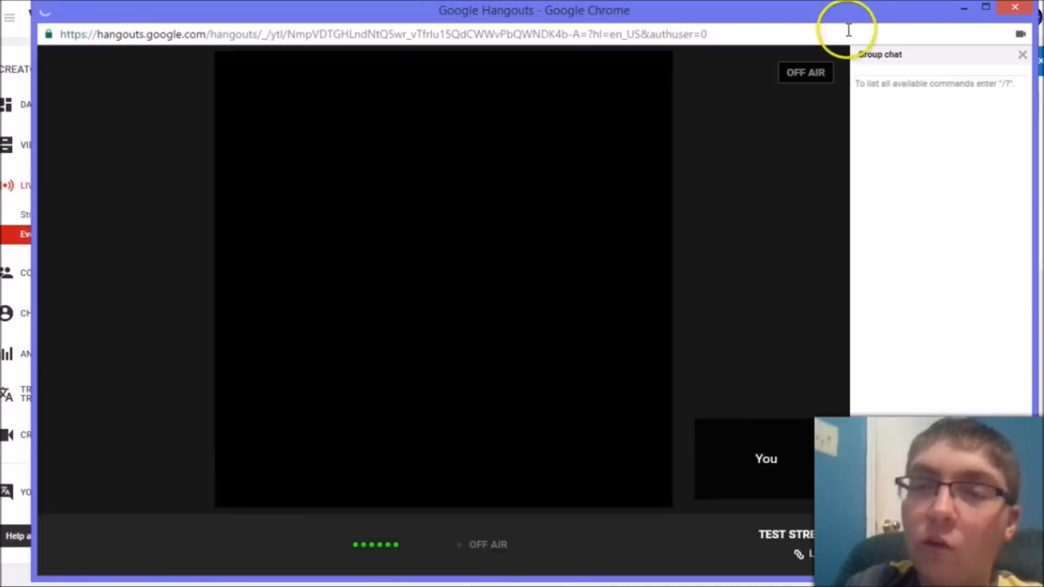
{"action": "left_click", "coordinate": [1021, 55]}
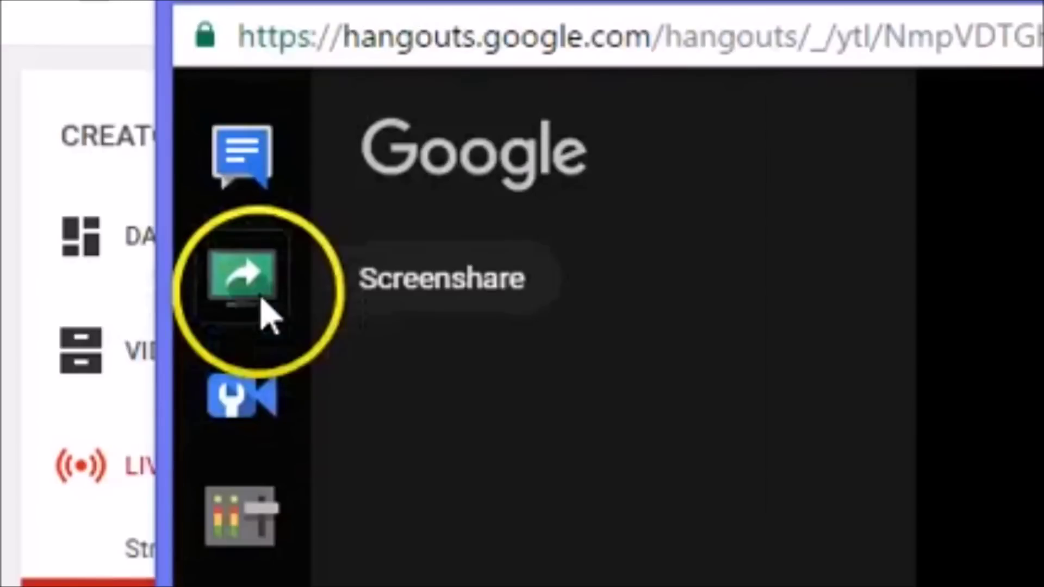
Step: Share the entire desktop screen into the Hangout On Air via Screenshare
{"action": "left_click", "coordinate": [267, 318]}
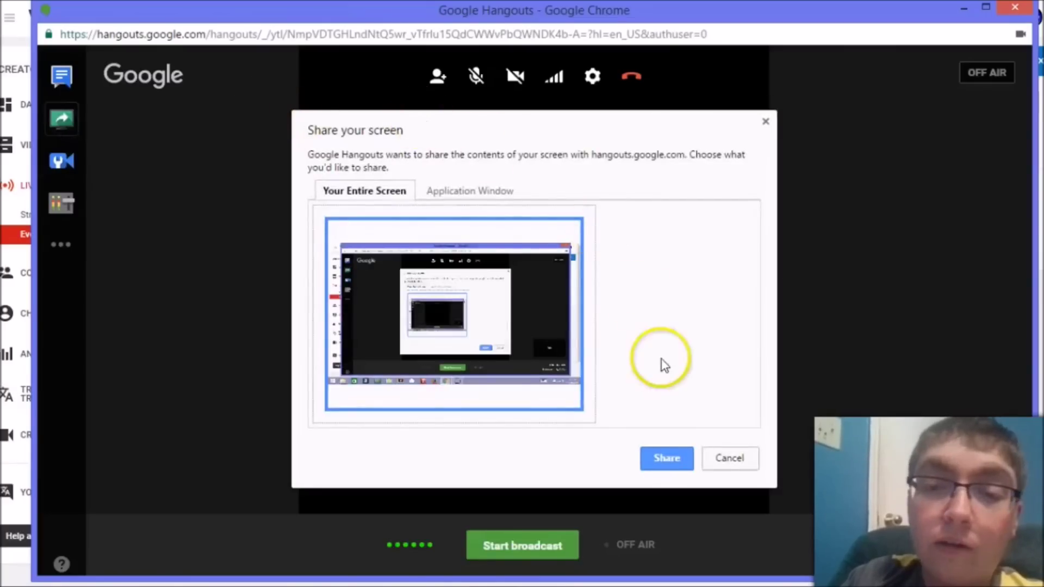
{"action": "left_click", "coordinate": [671, 458]}
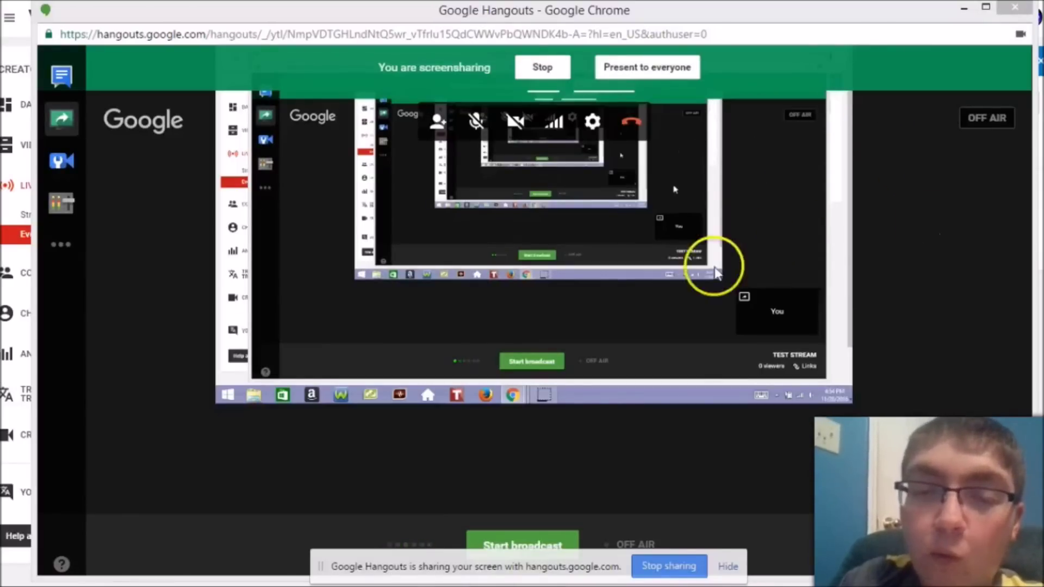
{"action": "left_click", "coordinate": [726, 568]}
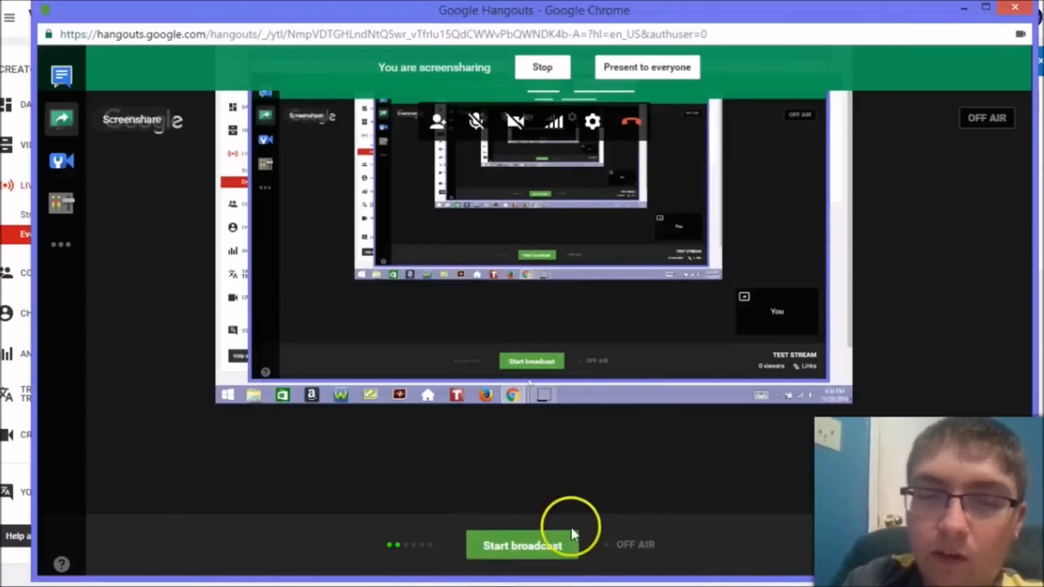
Step: Attempt Start broadcast twice; the Hangout still shows off air
{"action": "left_click", "coordinate": [543, 530]}
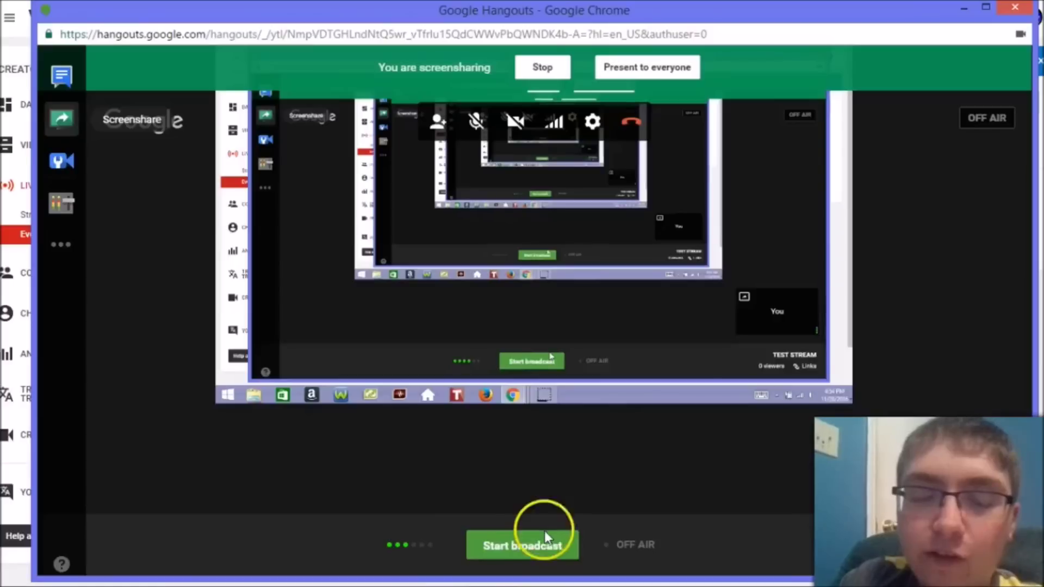
{"action": "left_click", "coordinate": [516, 536]}
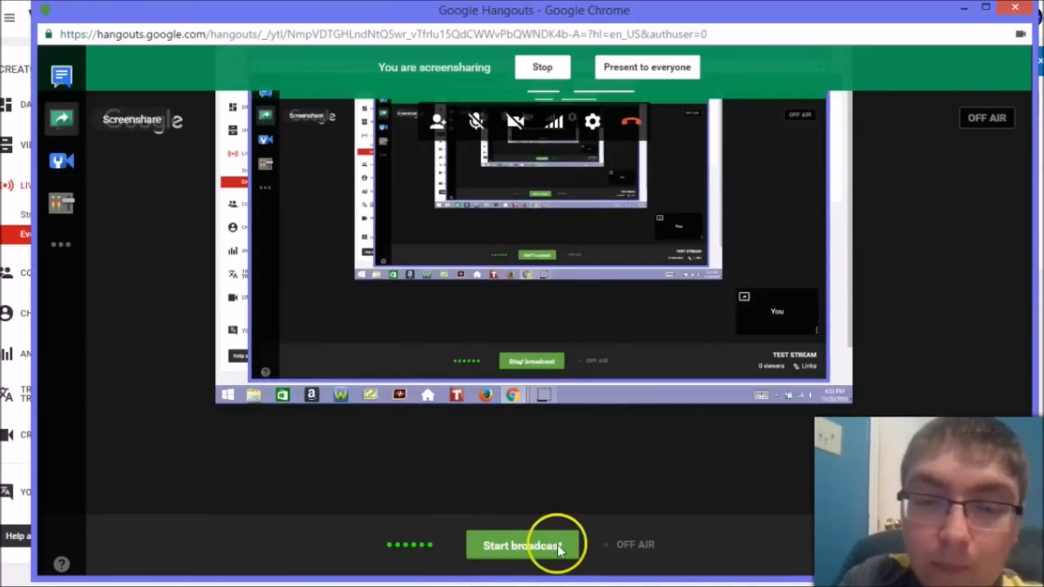